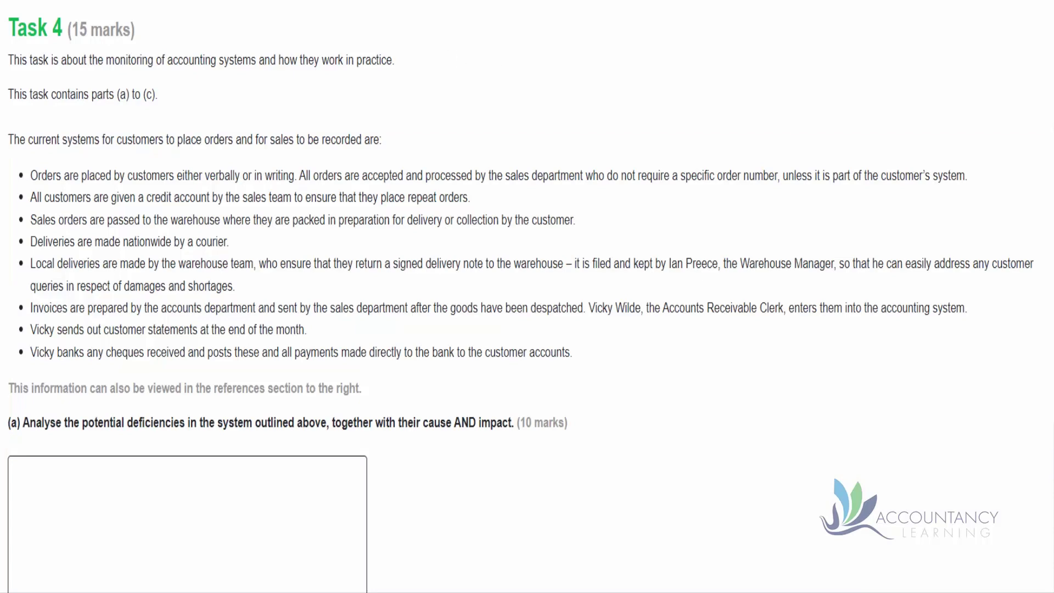
left_click(732, 0)
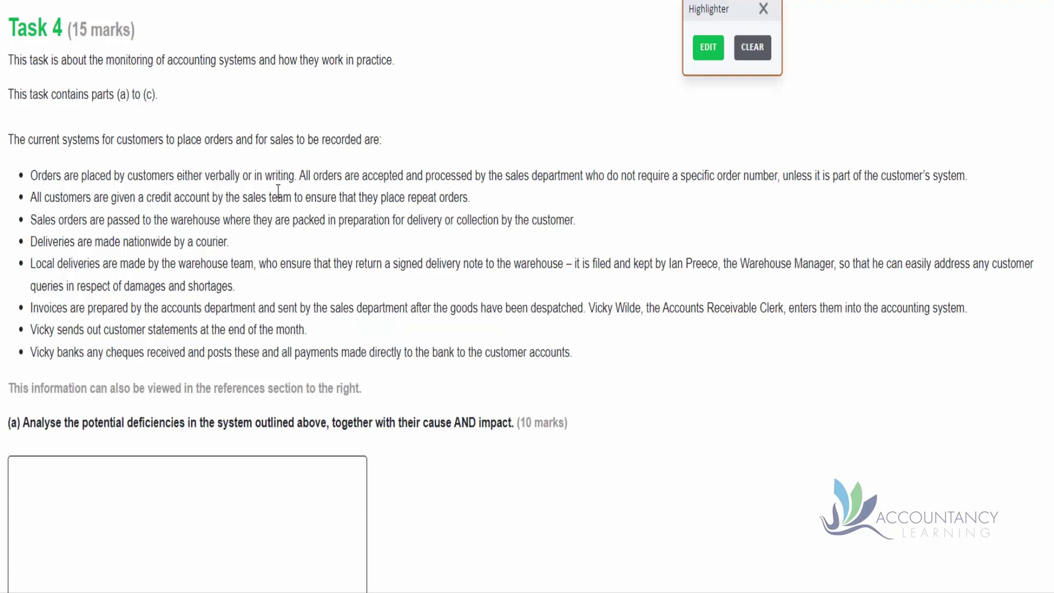
left_click(217, 176)
double_click(217, 175)
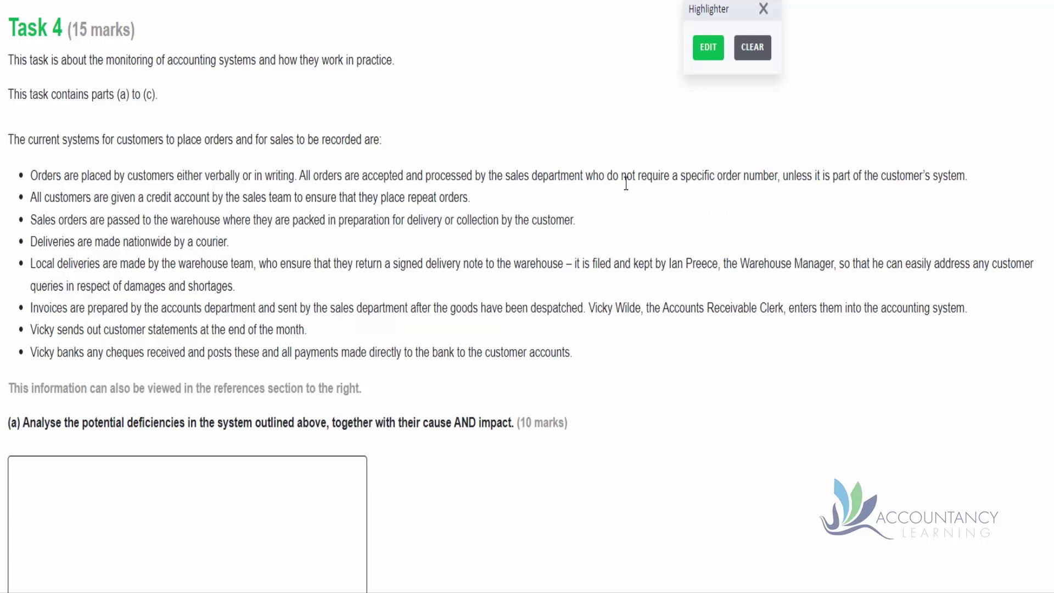
Step: Highlight 'not' and 'order number' in bullet one, and add 'because orders may be missing from the sequence' to the answer
left_click_drag(622, 176, 640, 176)
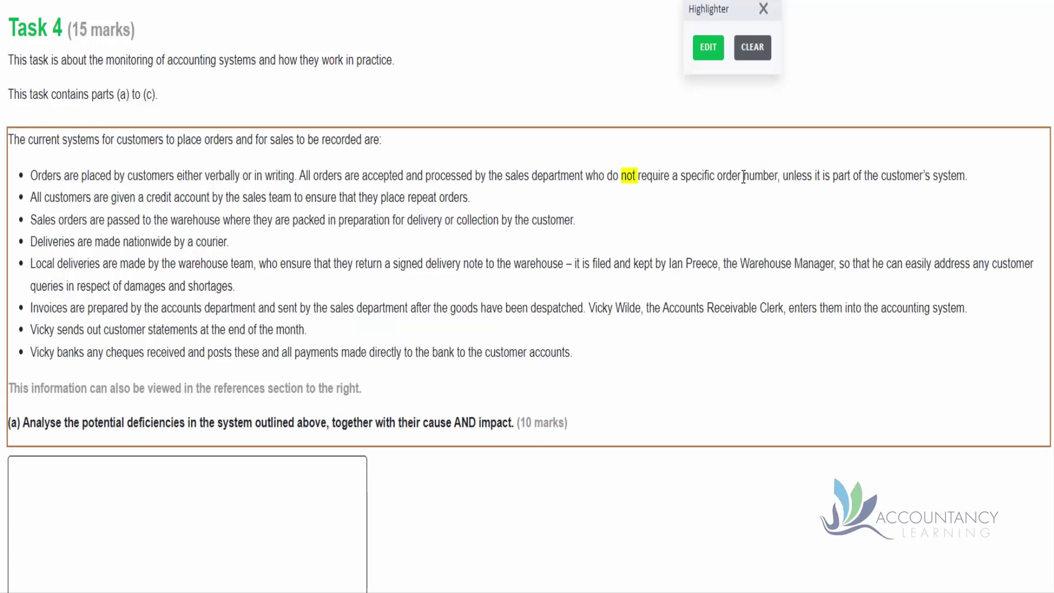
left_click_drag(719, 176, 784, 176)
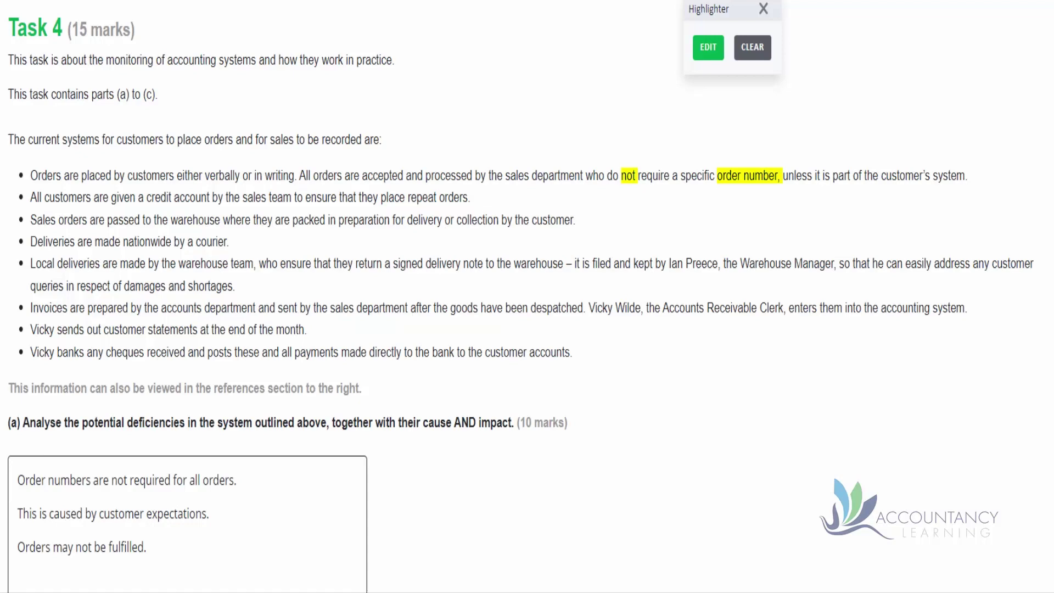
type("because orders may be missing from the sequence")
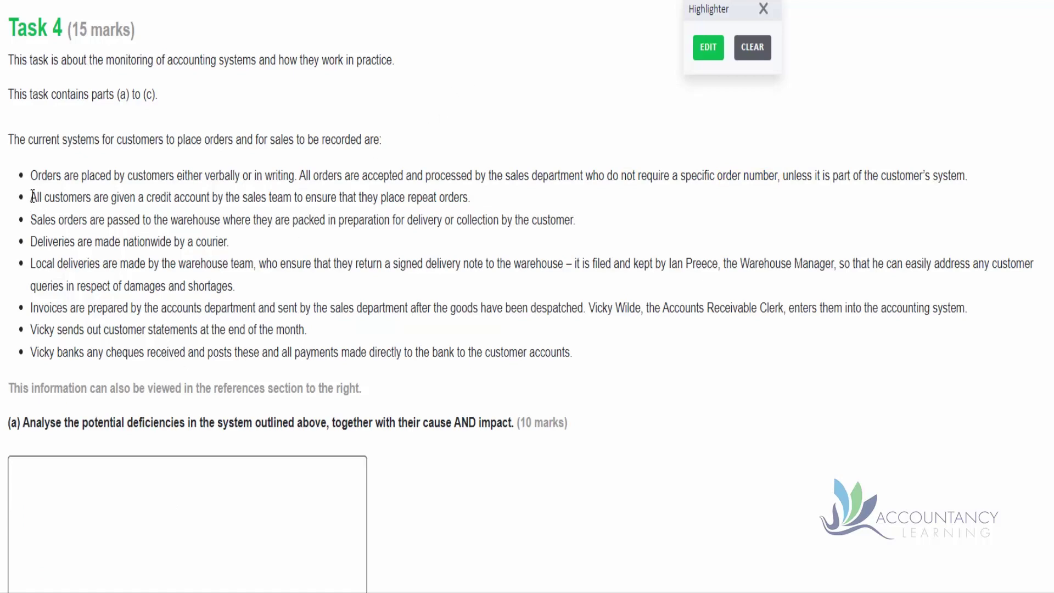
Step: Highlight 'All customers are given a credit account' and 'not', then paste the prepared answer sentence
left_click_drag(30, 198, 209, 197)
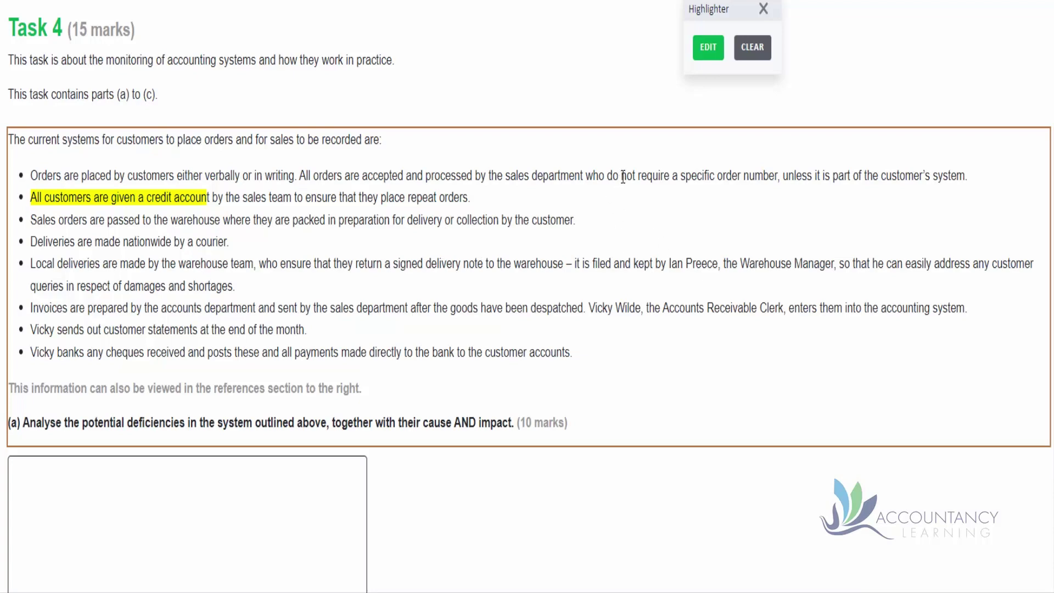
left_click_drag(620, 176, 636, 176)
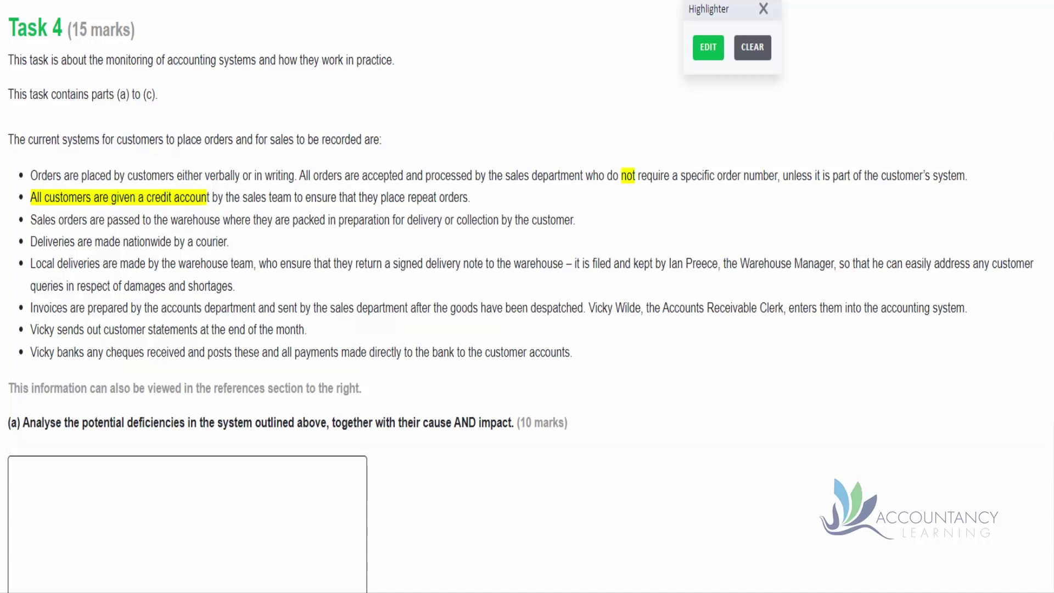
type("Credit is given to all customers without performing credit checks.")
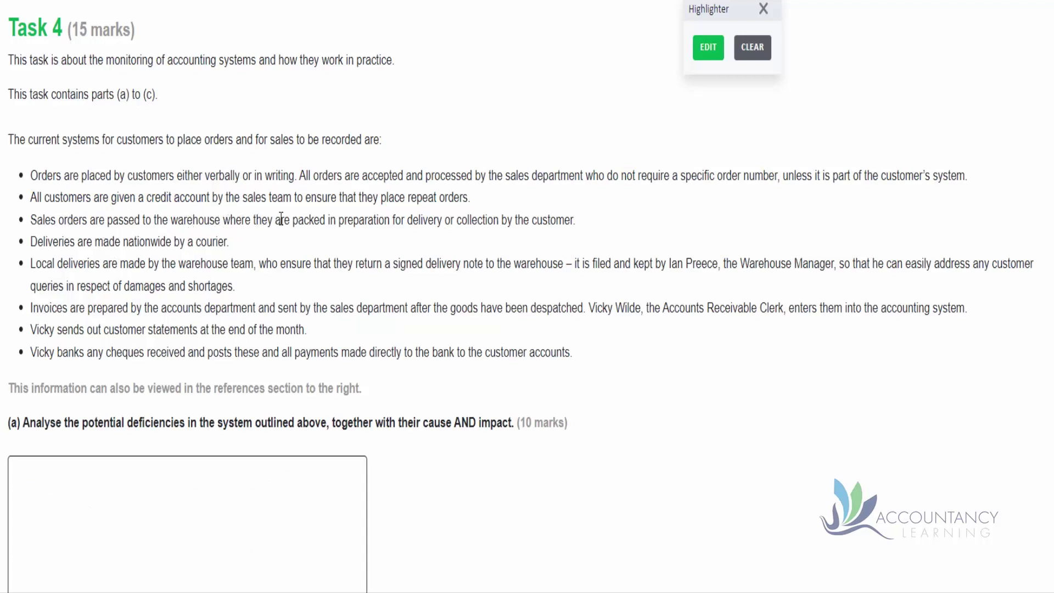
Step: Highlight 'packed in preparation for delivery' in bullet three and 'Orders are placed by customers' in bullet one
left_click_drag(293, 220, 442, 221)
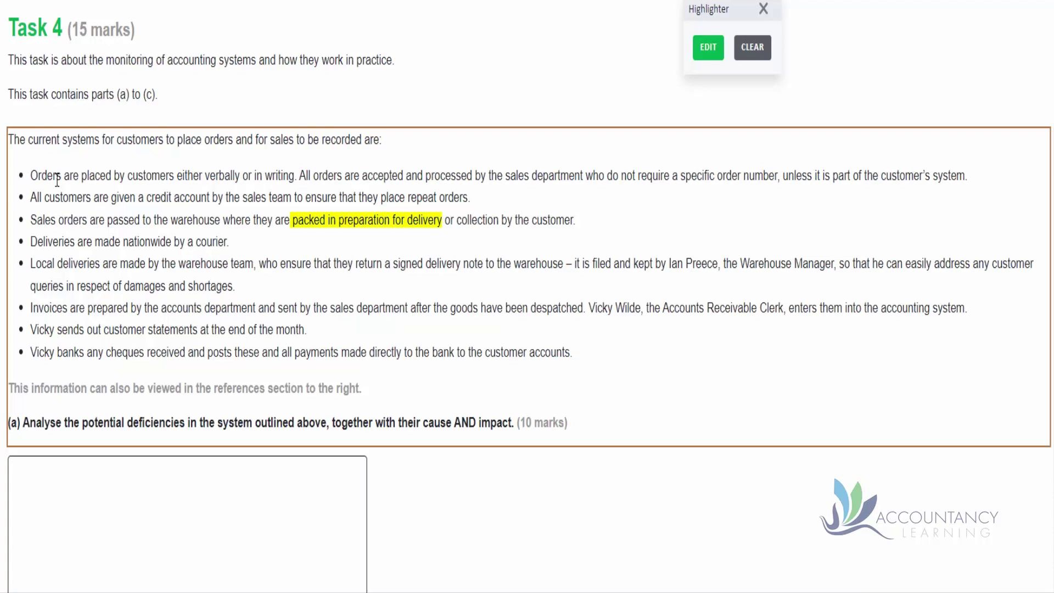
left_click_drag(31, 175, 176, 175)
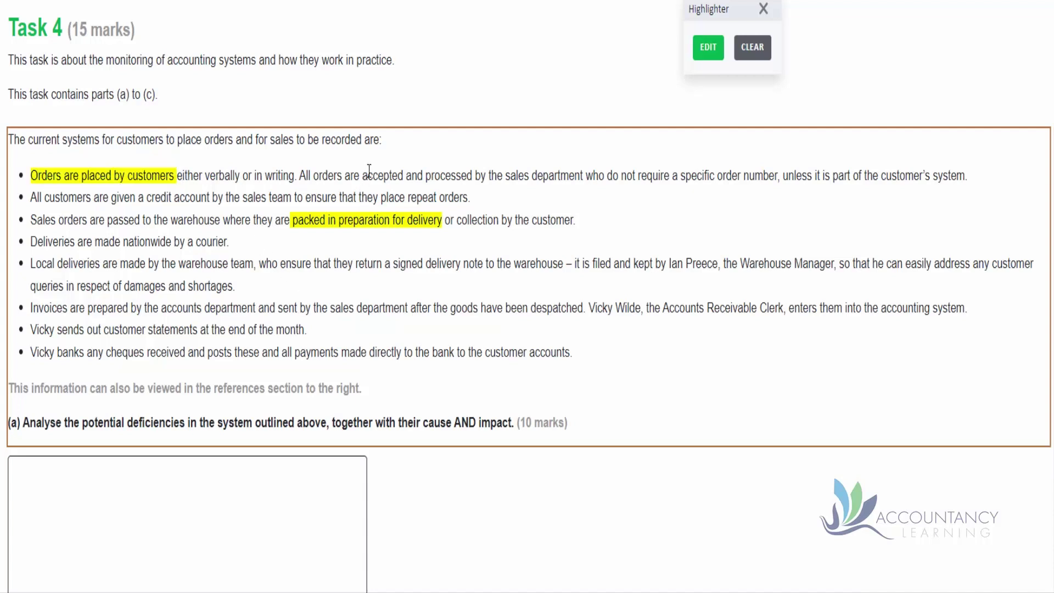
Step: Highlight 'accepted and processed by the sales department' in bullet one
left_click_drag(362, 175, 583, 174)
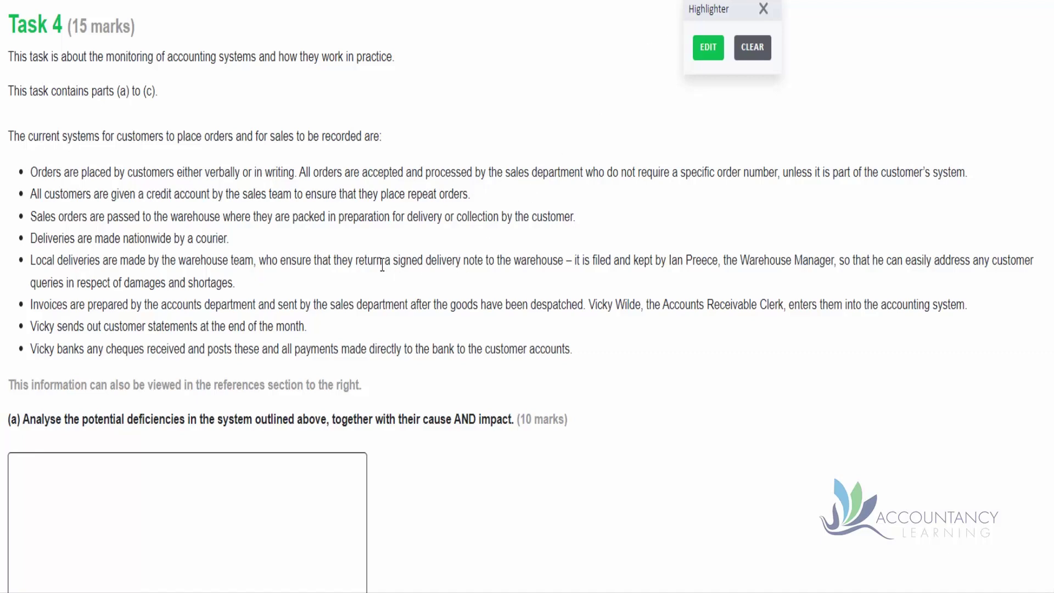
Step: Highlight the wording about returning a signed delivery note and the nationwide courier deliveries phrase
left_click_drag(393, 261, 511, 254)
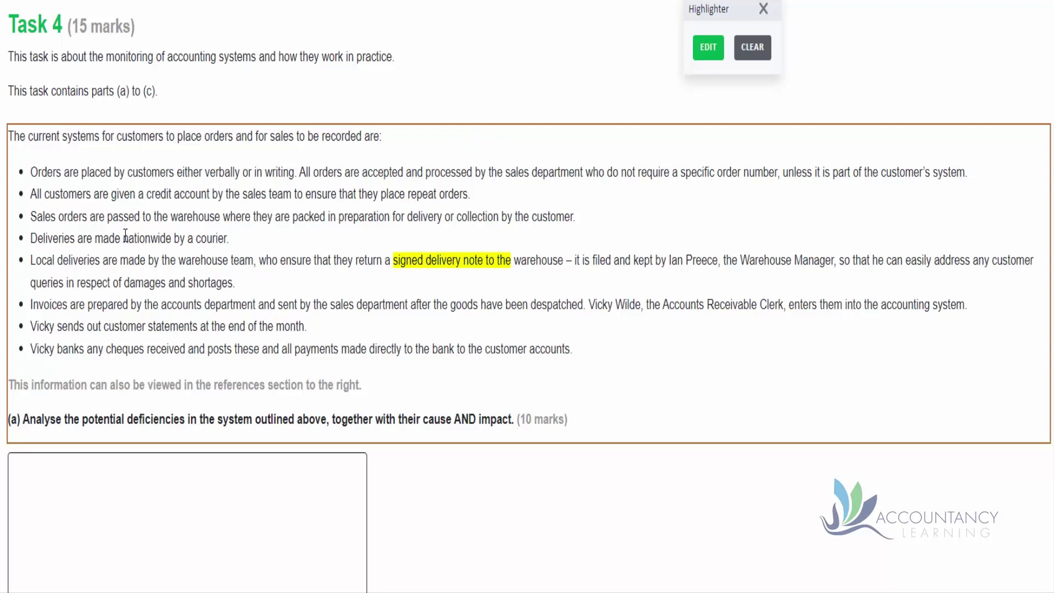
left_click_drag(123, 239, 237, 251)
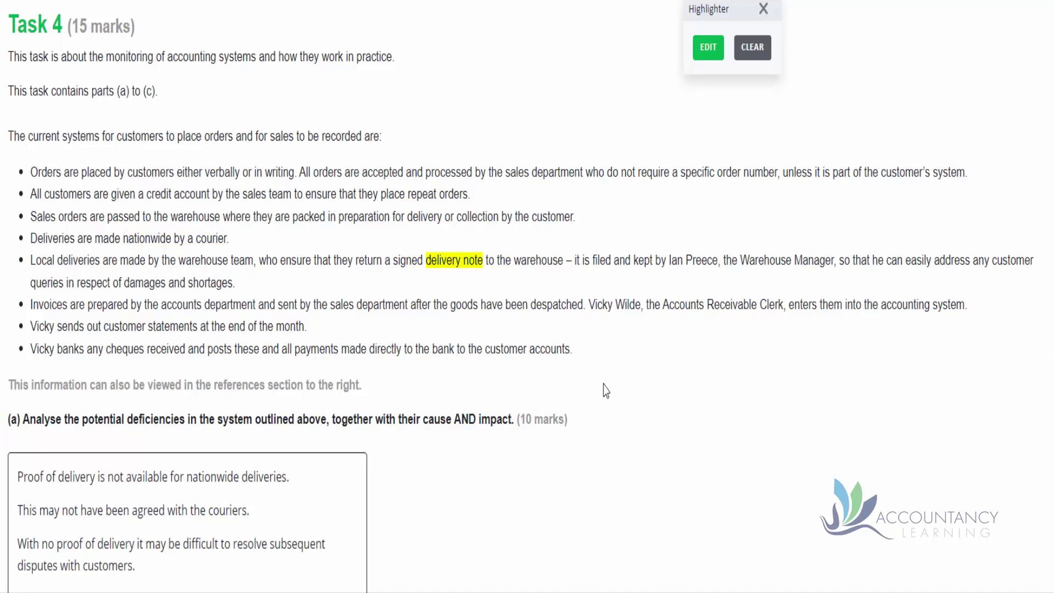
Step: Highlight the words saying the Warehouse Manager files and keeps the delivery note
left_click_drag(594, 260, 718, 254)
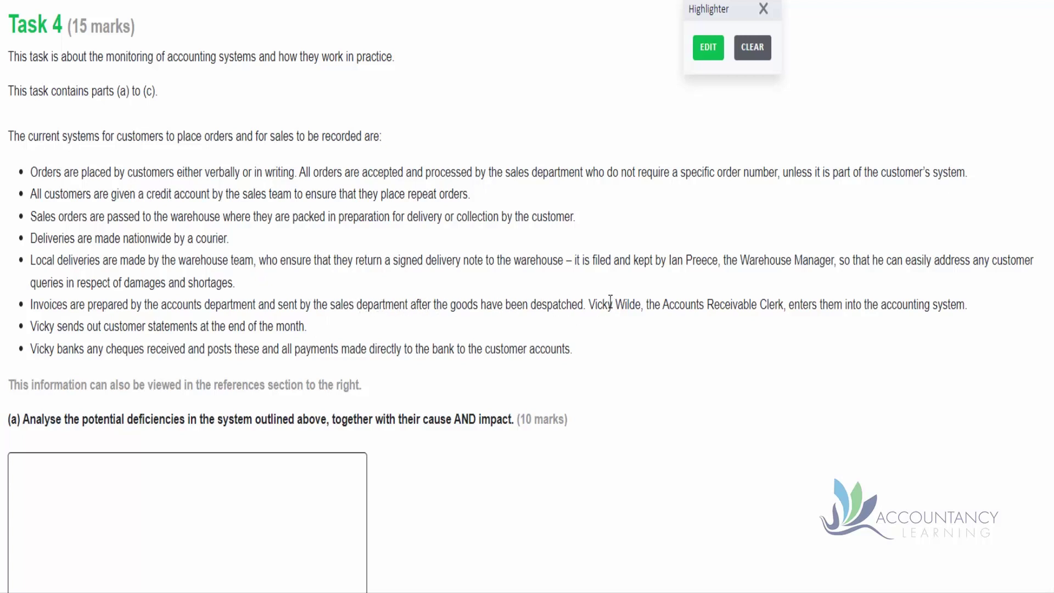
Step: Highlight the clerk's name on the invoices and statements lines, and correct 'prepare' to 'prepares' in the answer
left_click_drag(590, 304, 613, 304)
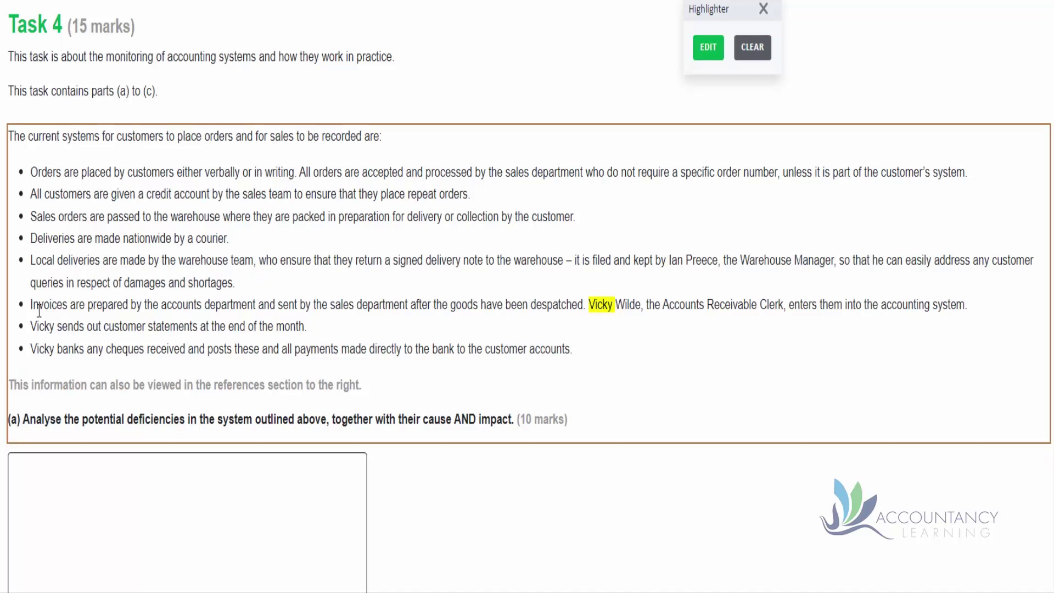
left_click_drag(31, 326, 54, 349)
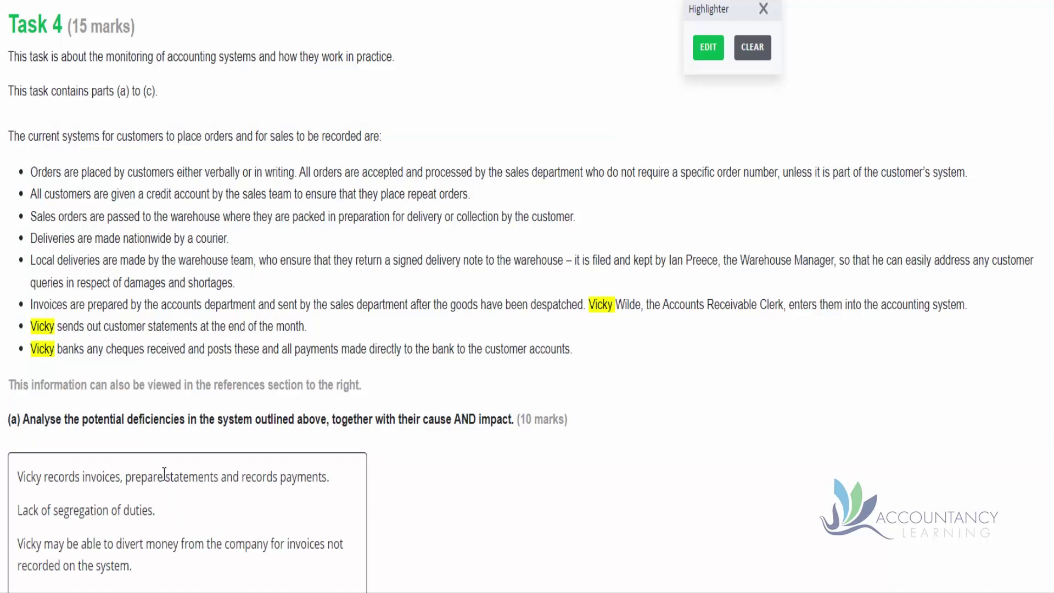
left_click(164, 473)
type("s")
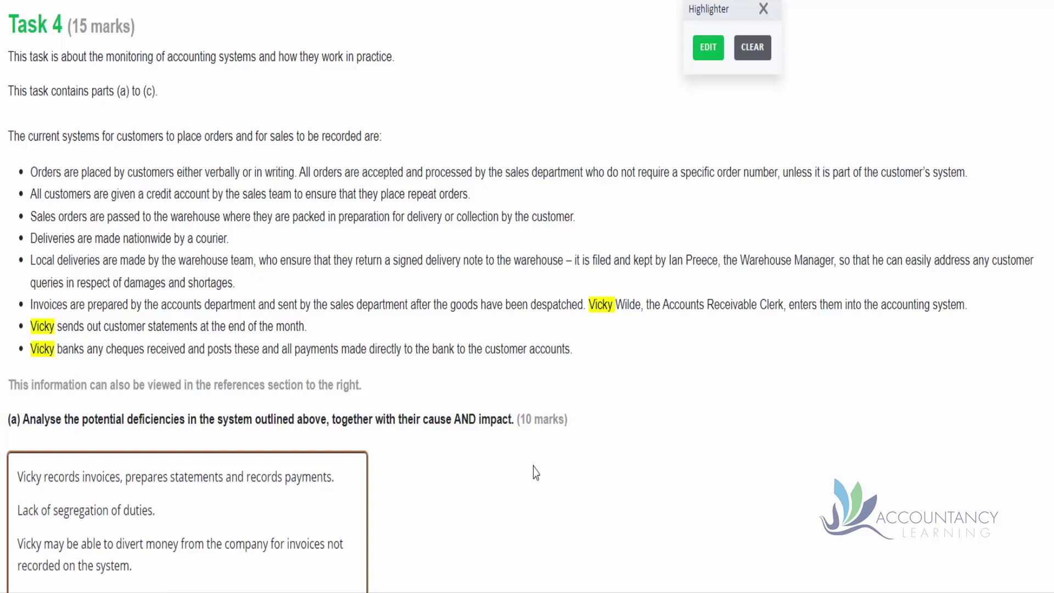
left_click(167, 476)
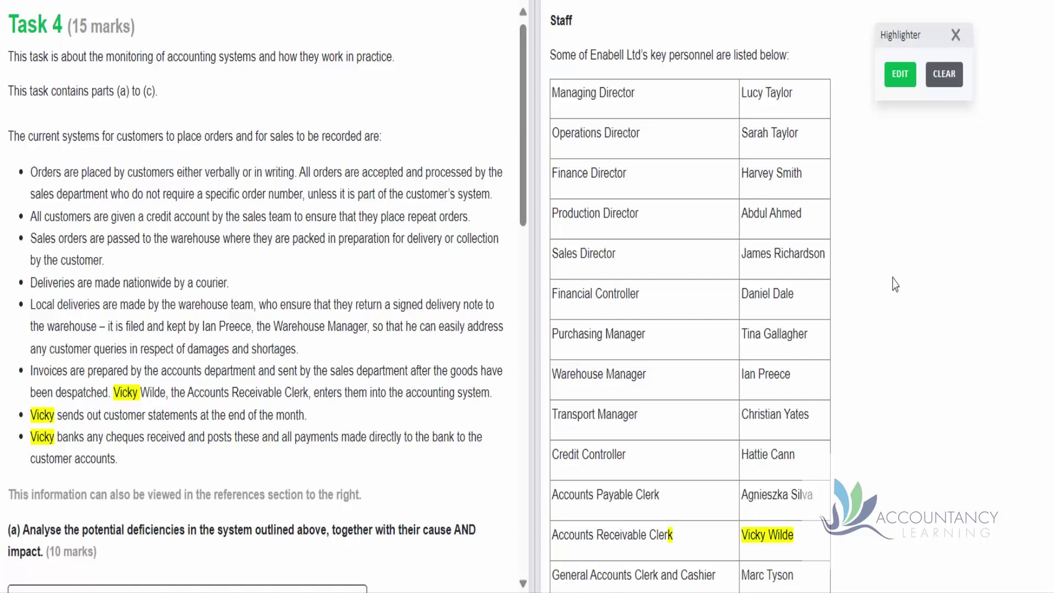
scroll(895, 285, "down", 2)
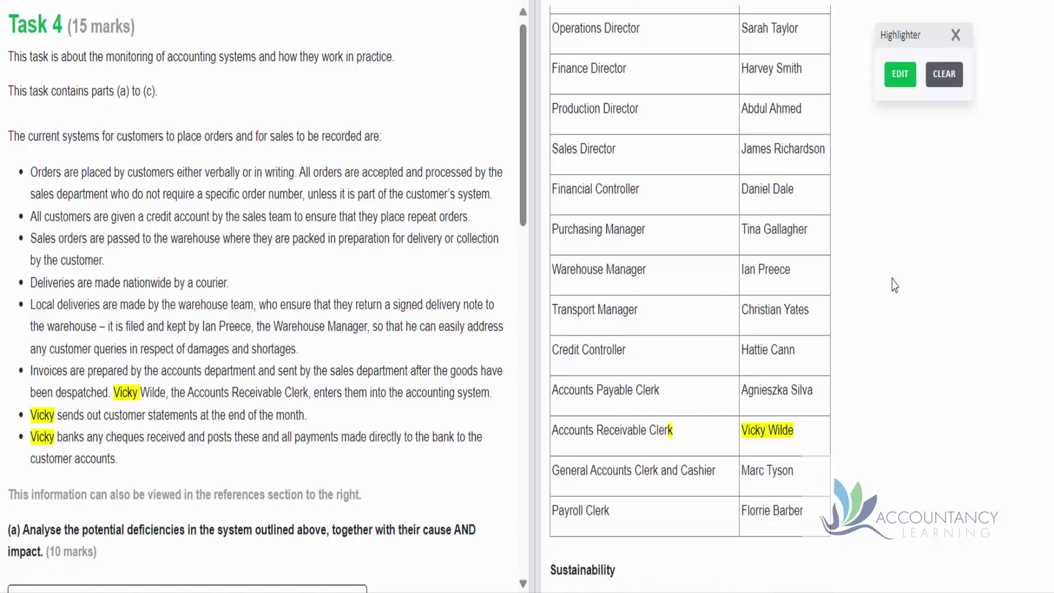
scroll(893, 286, "up", 2)
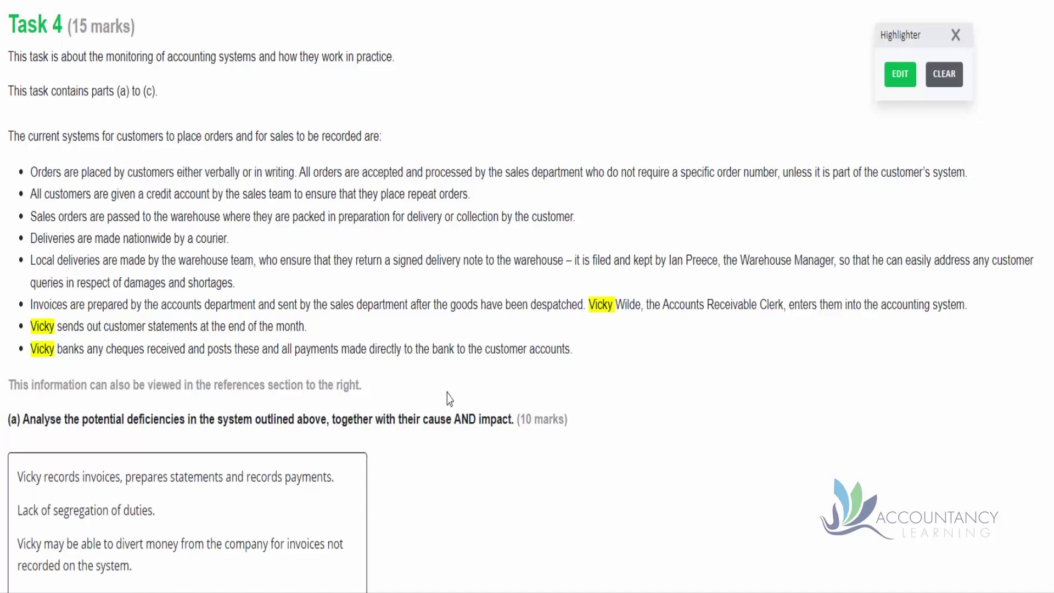
Step: Move the Highlighter panel about 70 px lower on the screen
scroll(450, 399, "down", 10)
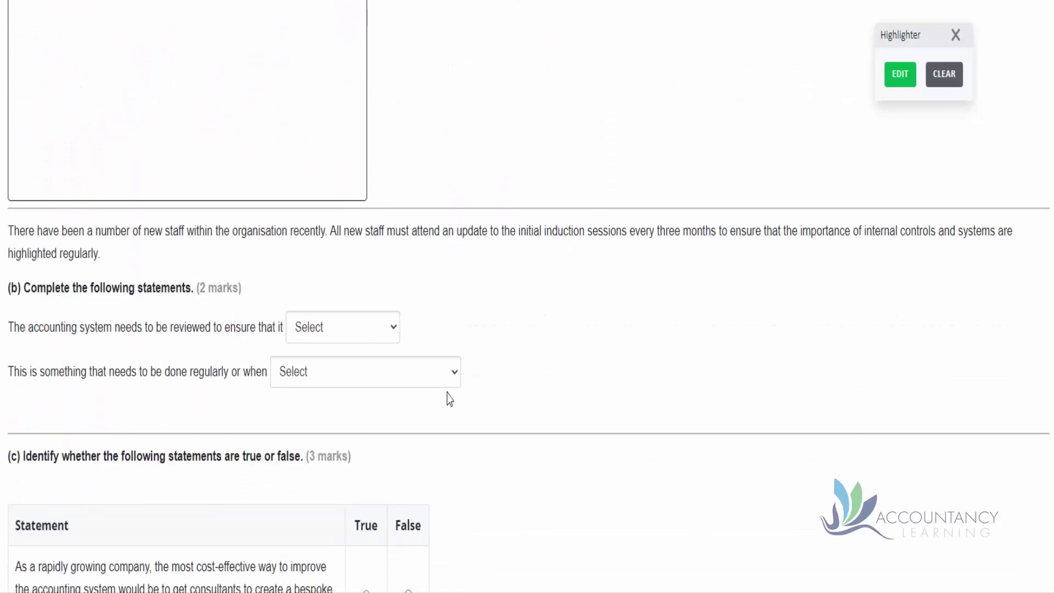
scroll(450, 399, "down", 3)
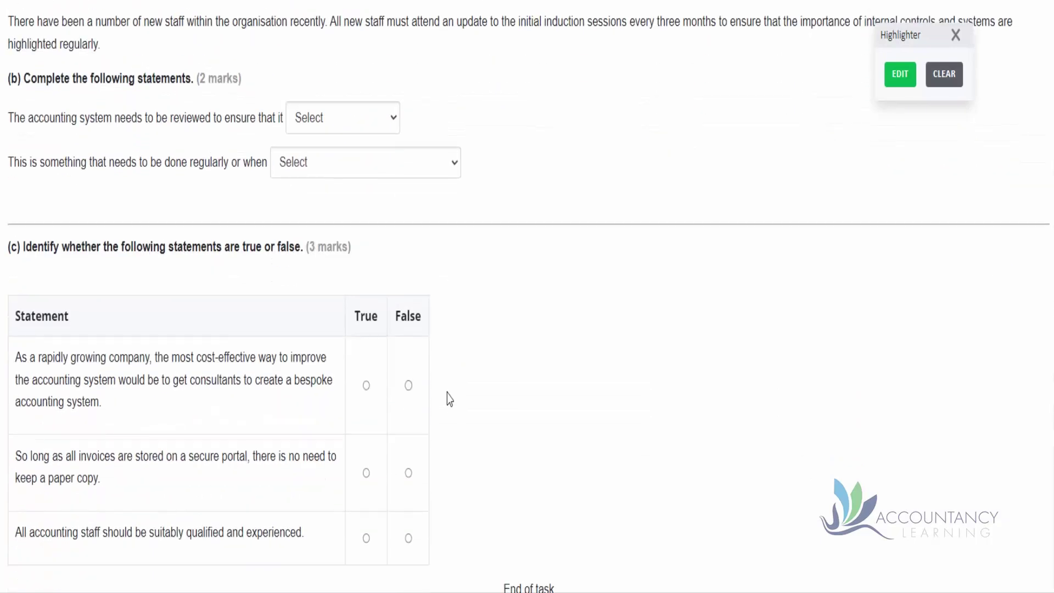
left_click_drag(926, 35, 927, 77)
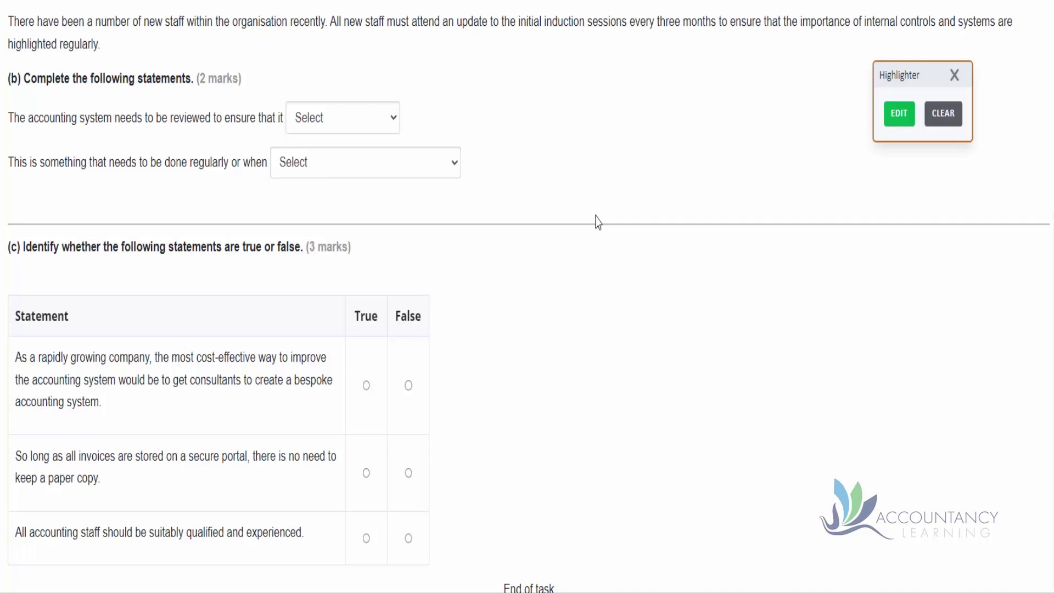
Step: Select 'is fit for purpose' in the first part (b) dropdown
left_click(386, 122)
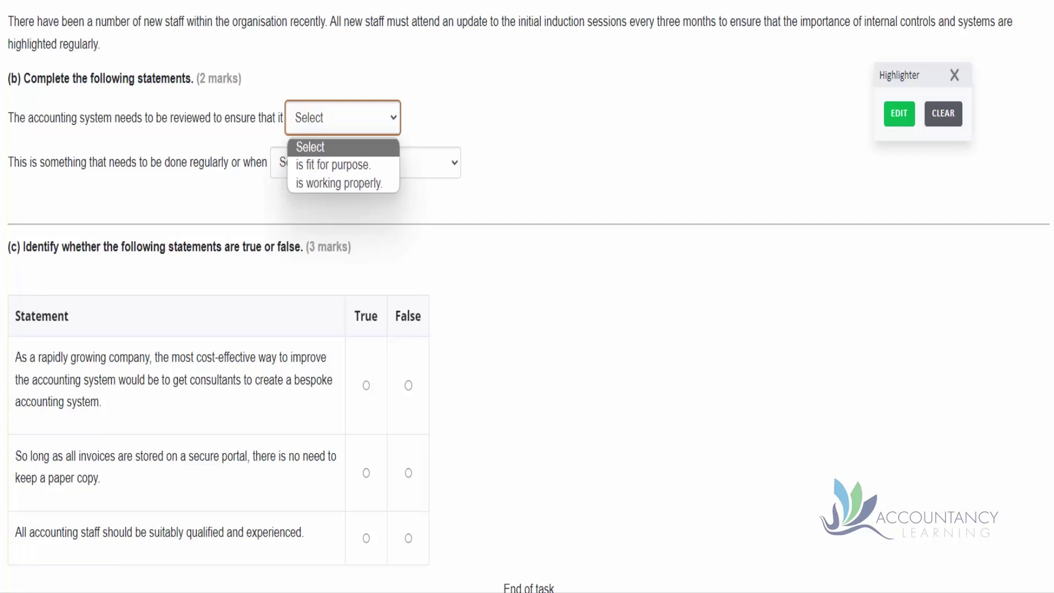
left_click(368, 166)
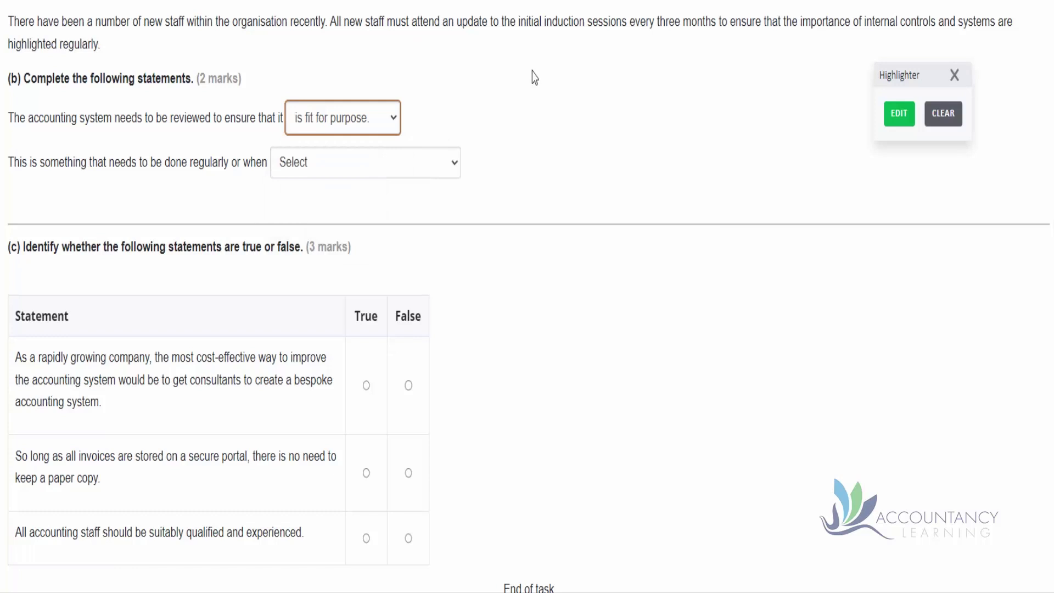
Step: Select 'there is a change in senior staff' in the second part (b) dropdown
left_click(441, 165)
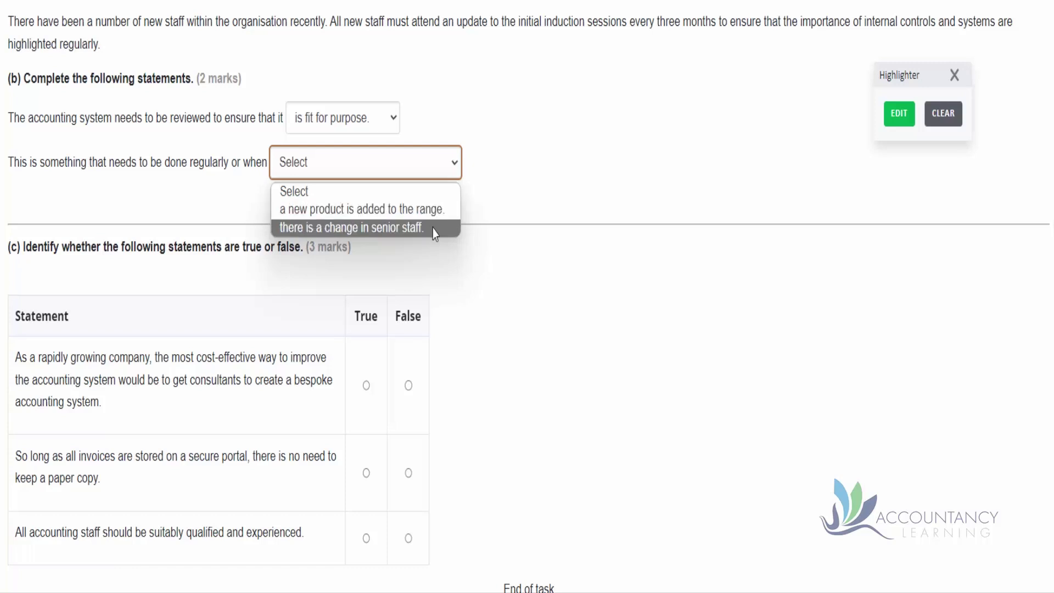
left_click(434, 228)
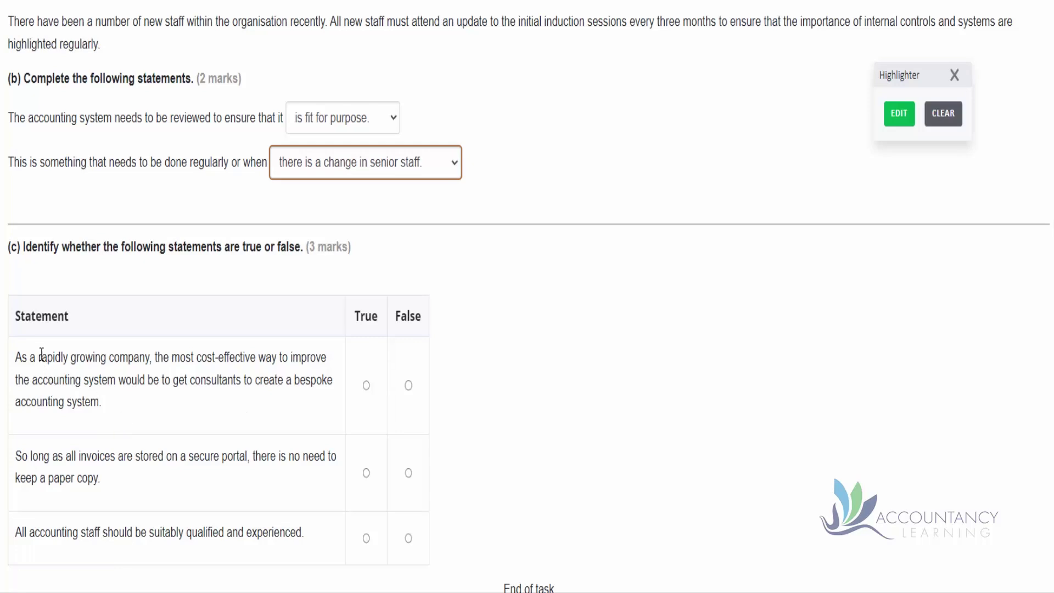
Step: Highlight 'rapidly growing' and 'bespoke' in statement 1, then mark the bespoke-consultants statement False
left_click_drag(41, 354, 106, 357)
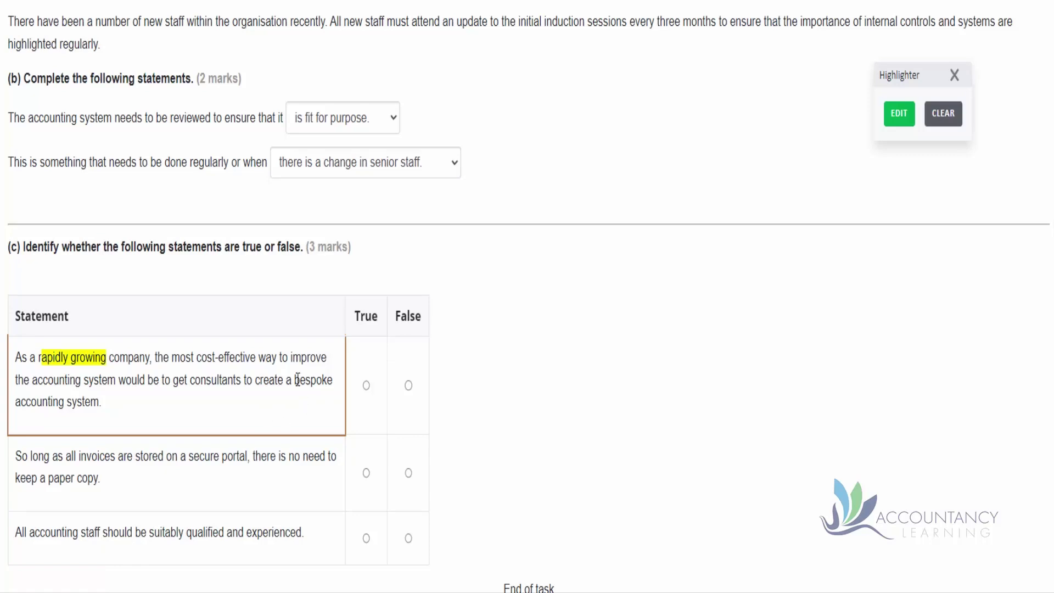
left_click_drag(295, 379, 340, 391)
left_click(408, 386)
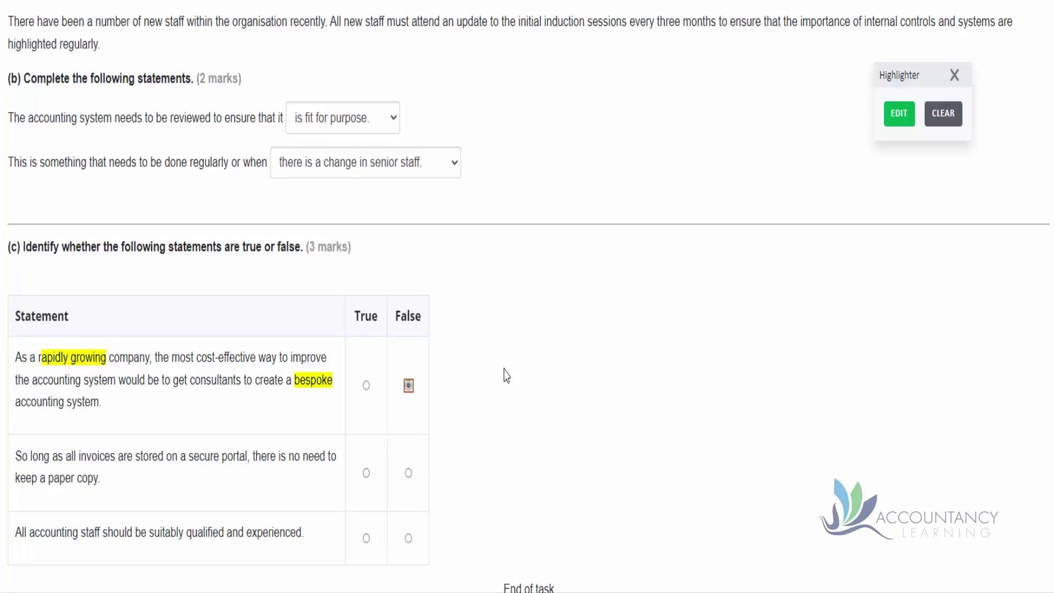
Step: Mark the secure-portal statement True, highlight 'suitably', and mark the qualified-staff statement True
left_click(366, 472)
left_click_drag(149, 535, 183, 528)
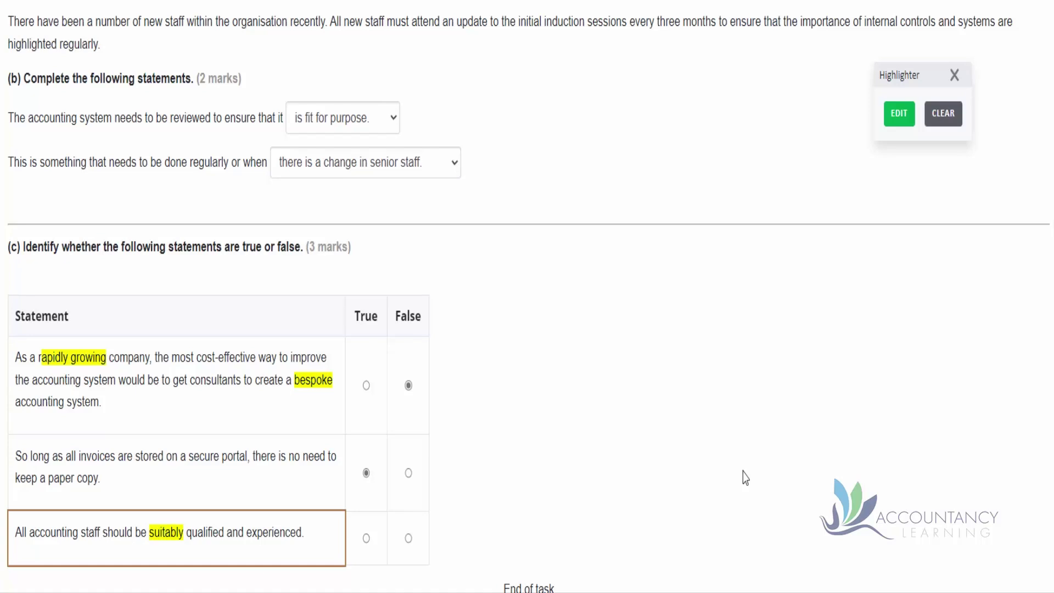
left_click(366, 537)
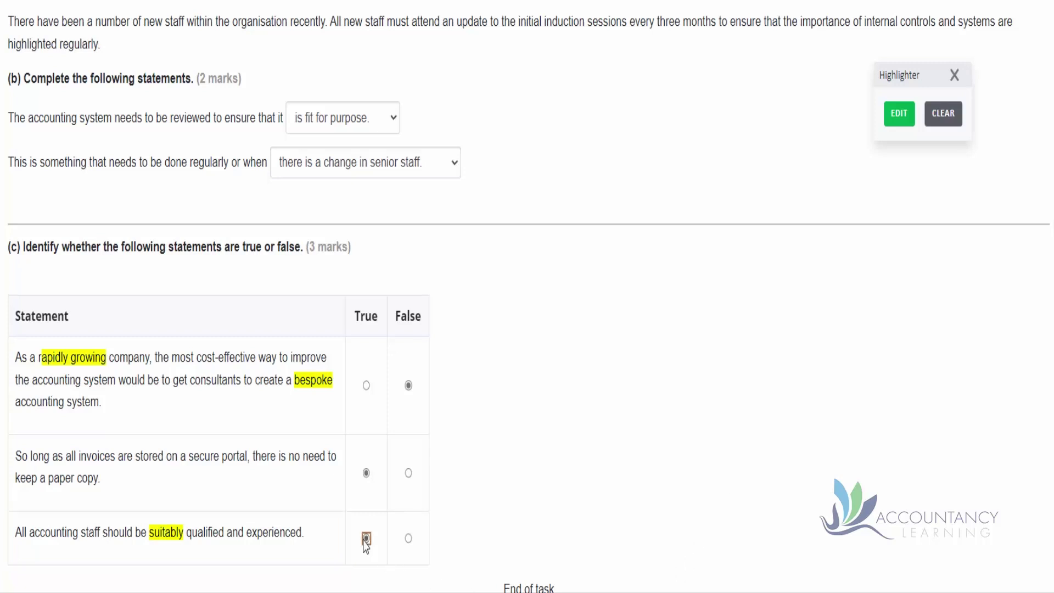